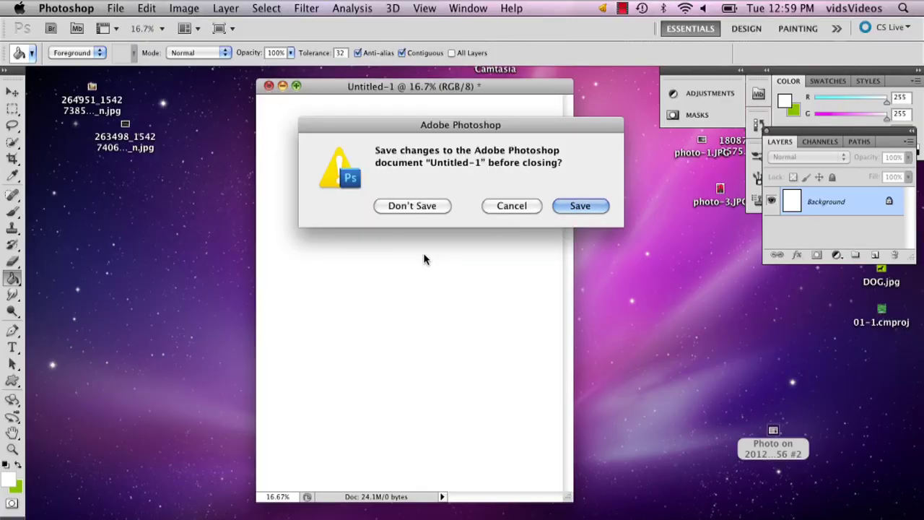
Close the Untitled-1 document and discard its changes.
{"action": "left_click", "coordinate": [411, 205]}
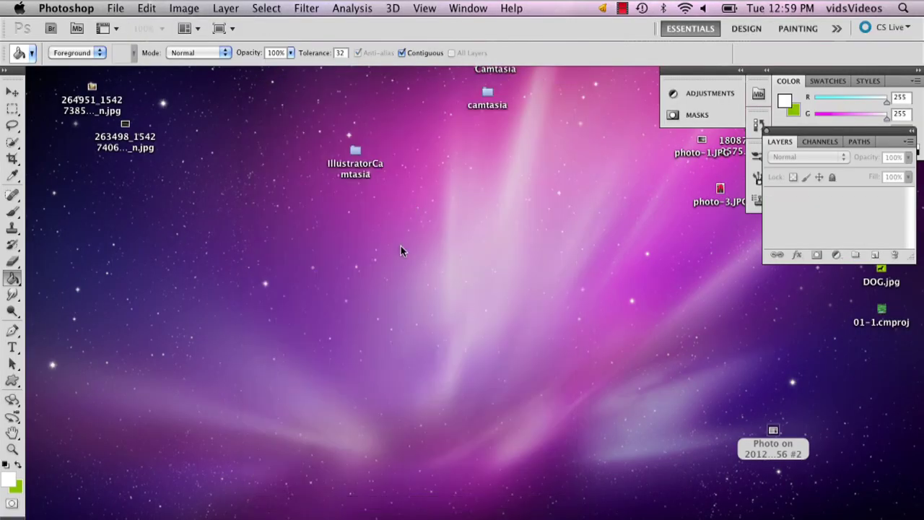
Create a new U.S. Paper Letter document, 8.5 × 11 in at 300 ppi, and reposition its window.
{"action": "left_click", "coordinate": [116, 8]}
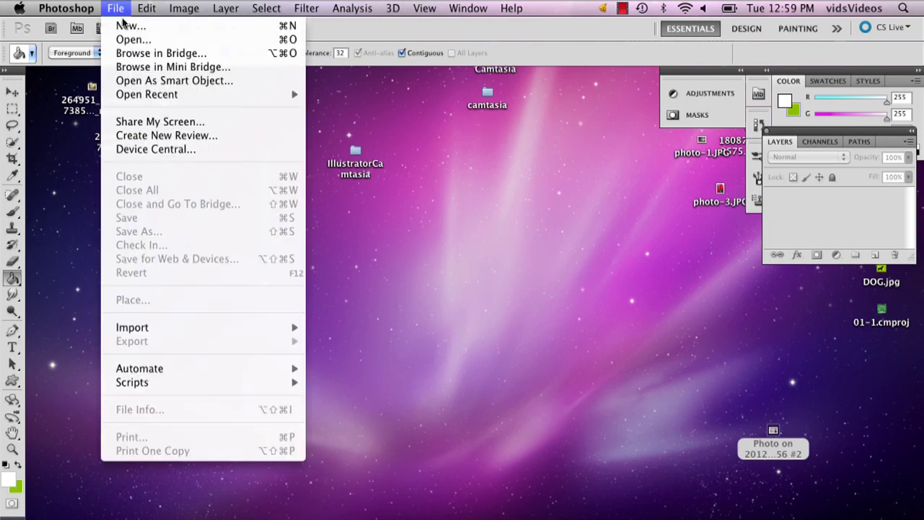
{"action": "left_click", "coordinate": [124, 27]}
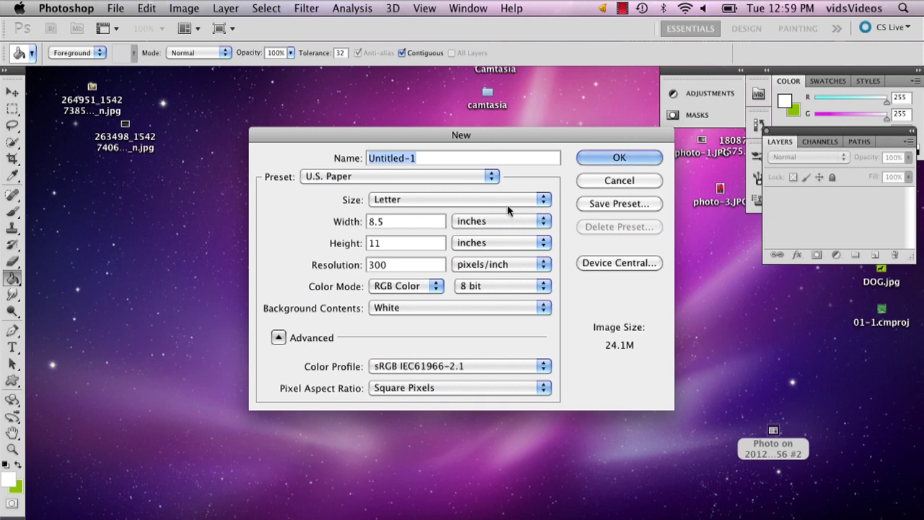
{"action": "left_click", "coordinate": [621, 156]}
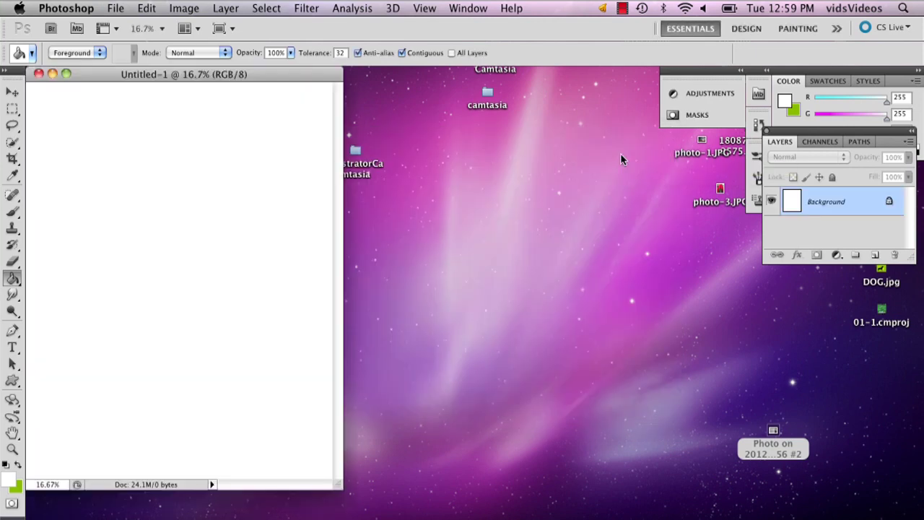
{"action": "left_click_drag", "start_coordinate": [279, 74], "coordinate": [532, 65]}
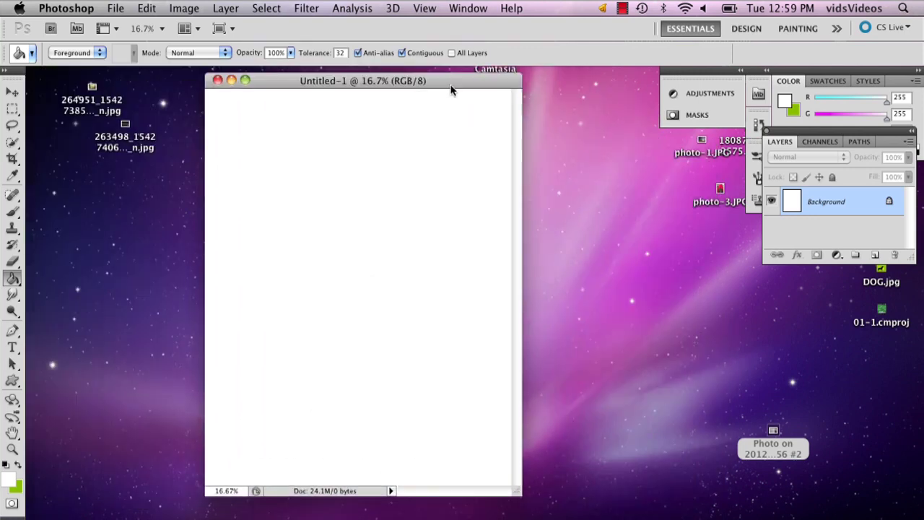
Set the Custom Shape tool to the walking-man shape from the Shape picker.
{"action": "left_click", "coordinate": [9, 361]}
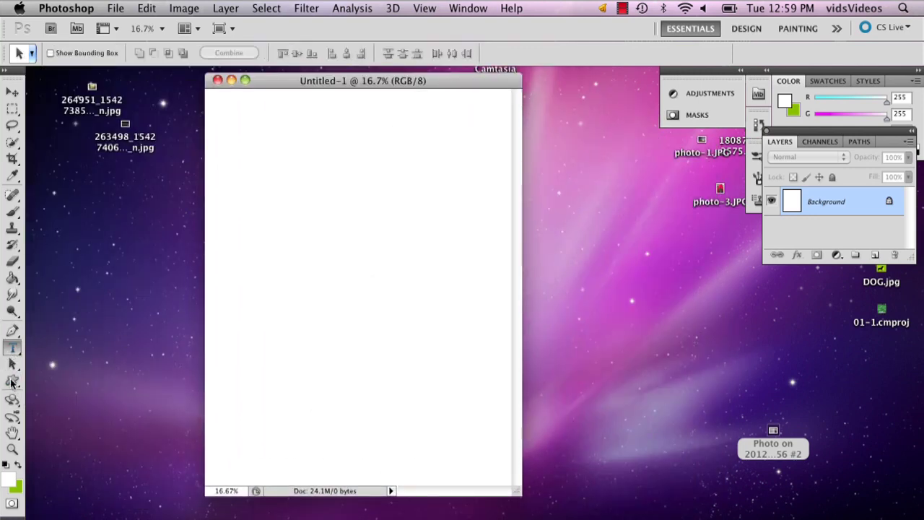
{"action": "left_click", "coordinate": [11, 382]}
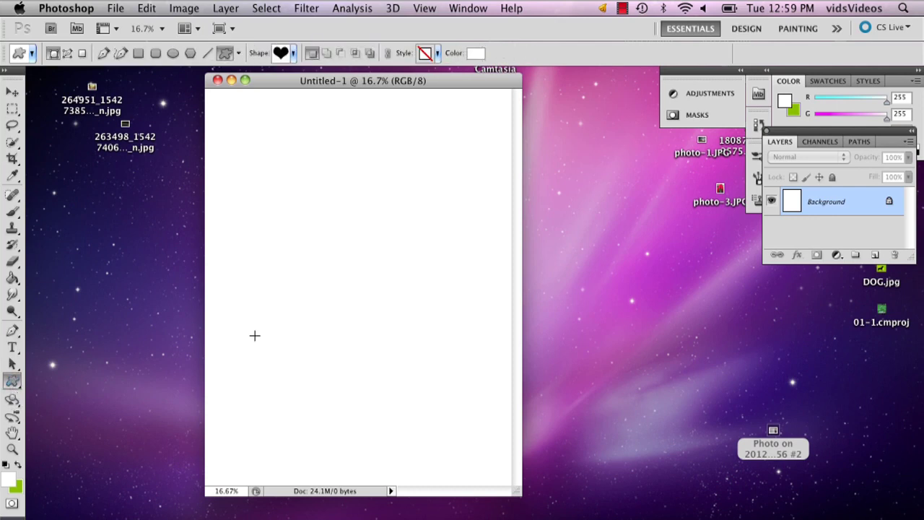
{"action": "left_click", "coordinate": [294, 53]}
{"action": "left_click", "coordinate": [294, 54]}
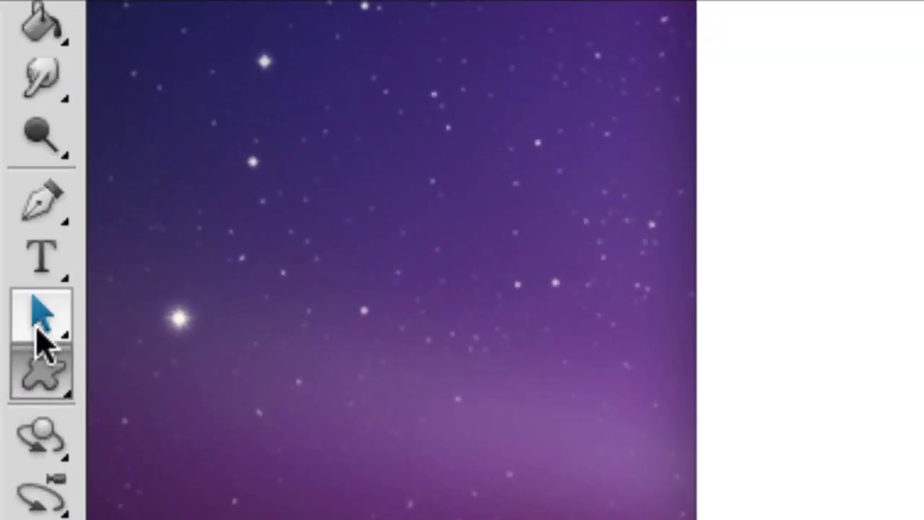
{"action": "left_click", "coordinate": [49, 370]}
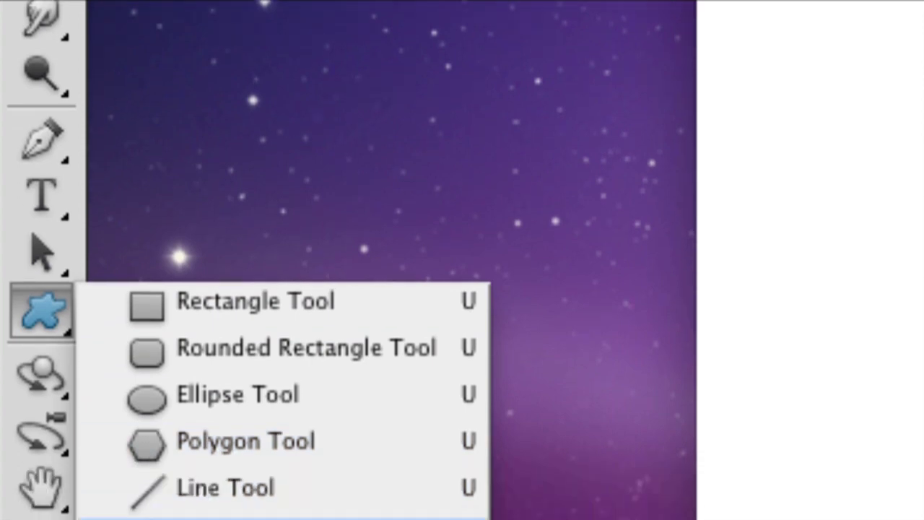
{"action": "left_click", "coordinate": [238, 519]}
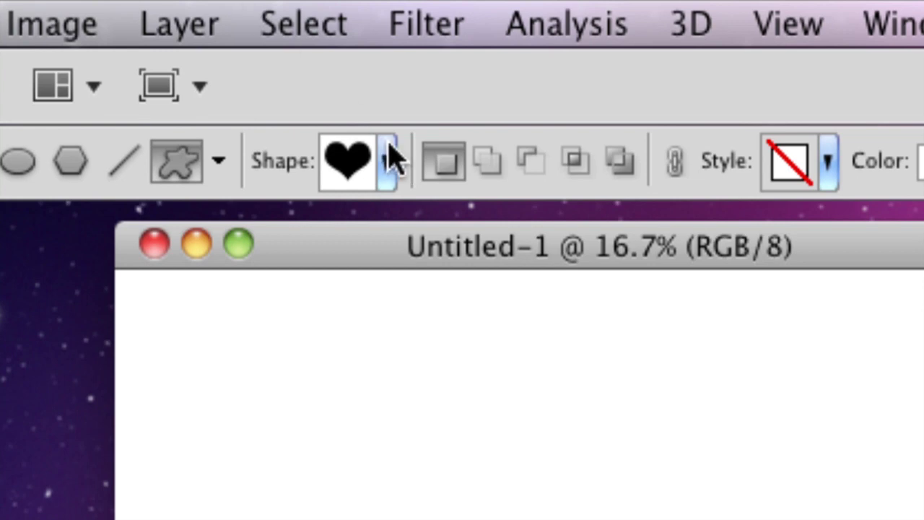
{"action": "left_click", "coordinate": [294, 53]}
{"action": "scroll", "coordinate": [427, 412], "scroll_direction": "down", "scroll_amount": 3}
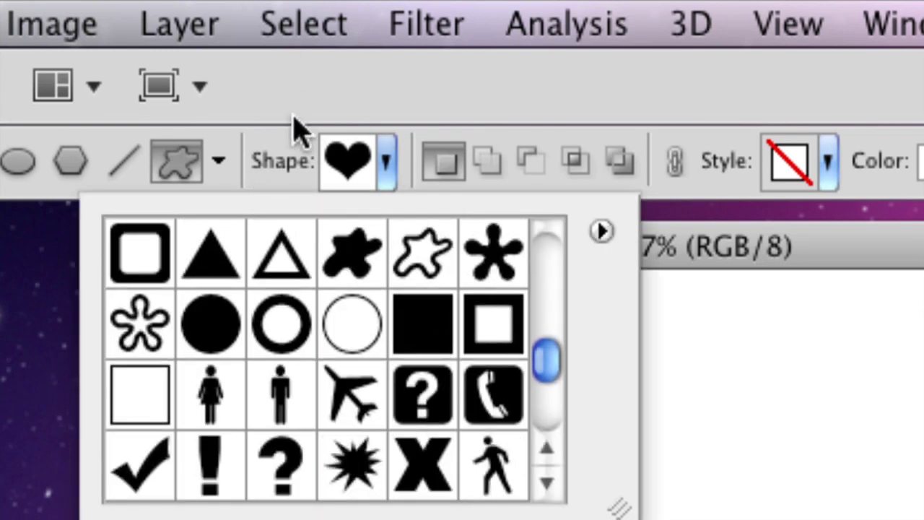
{"action": "left_click", "coordinate": [497, 477]}
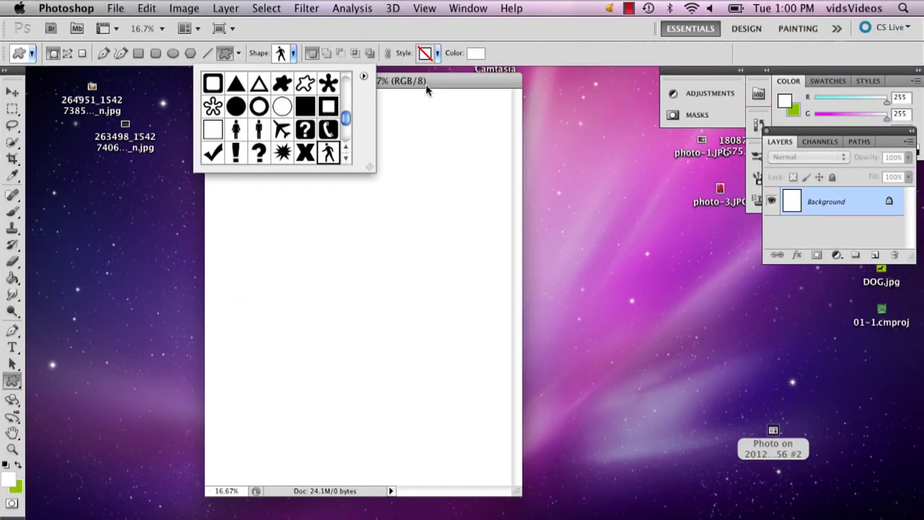
Set the foreground colour to black and draw the walking figure on the page.
{"action": "left_click", "coordinate": [332, 207]}
{"action": "left_click", "coordinate": [18, 465]}
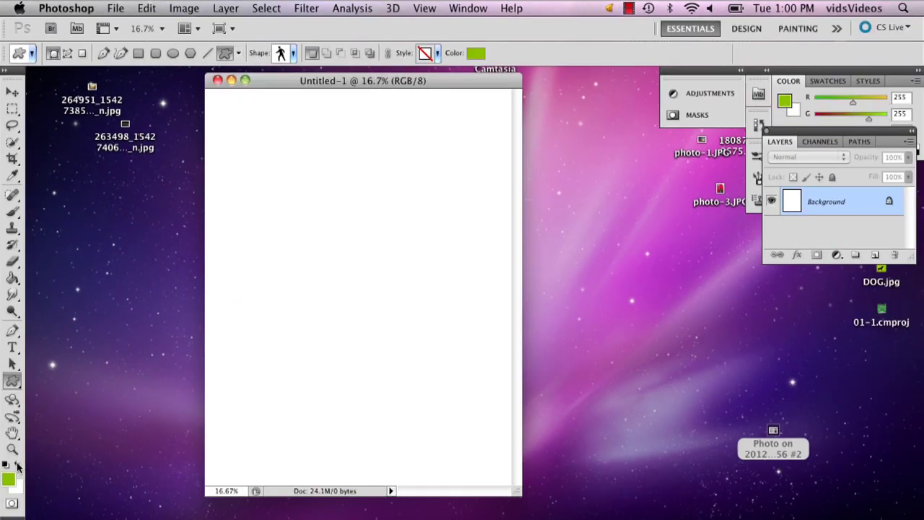
{"action": "left_click", "coordinate": [10, 478]}
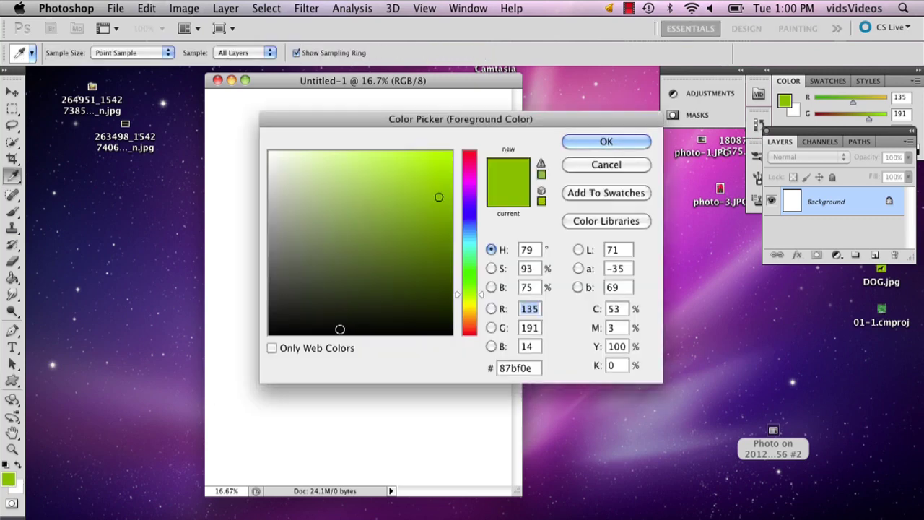
{"action": "left_click_drag", "start_coordinate": [339, 326], "coordinate": [339, 335]}
{"action": "left_click", "coordinate": [578, 142]}
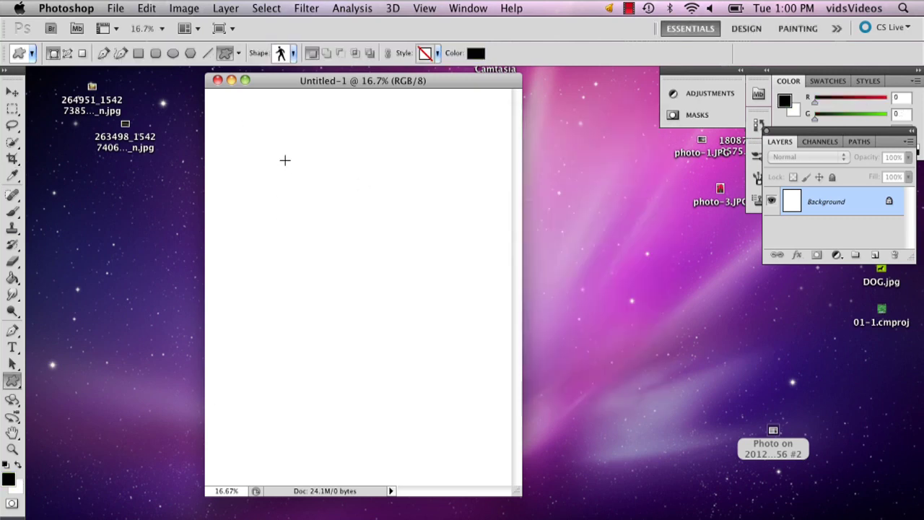
{"action": "left_click_drag", "start_coordinate": [285, 156], "coordinate": [398, 277]}
Move the figure up and right, then rotate it about 24° into a dancing pose.
{"action": "left_click", "coordinate": [11, 92]}
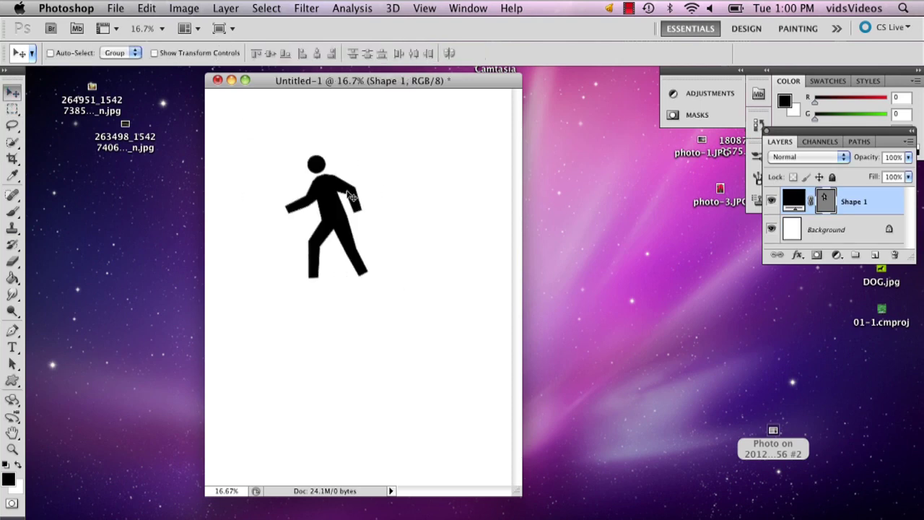
{"action": "left_click_drag", "start_coordinate": [338, 188], "coordinate": [370, 146]}
{"action": "left_click", "coordinate": [11, 110]}
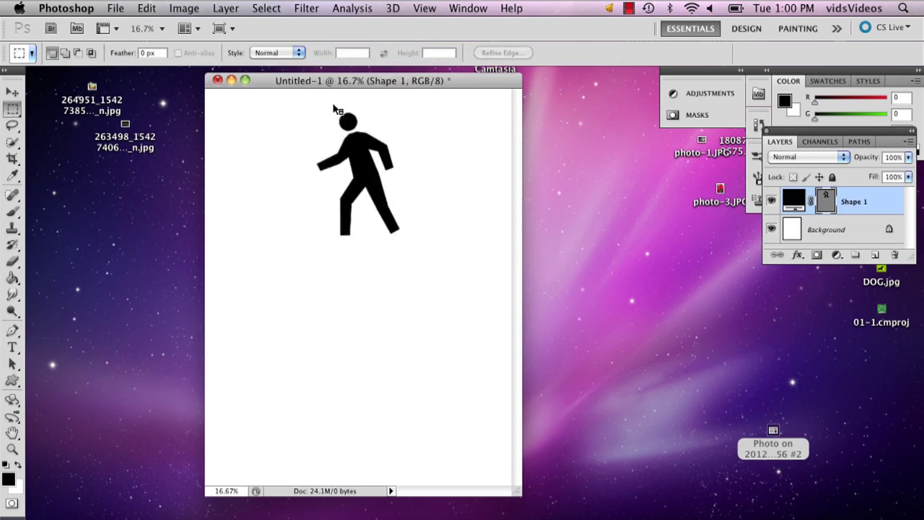
{"action": "right_click", "coordinate": [370, 152]}
{"action": "left_click", "coordinate": [424, 279]}
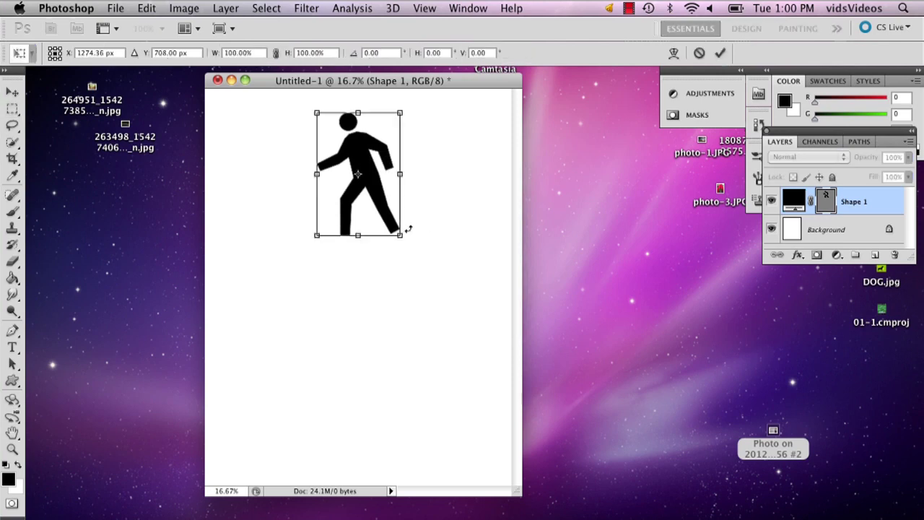
{"action": "left_click_drag", "start_coordinate": [398, 233], "coordinate": [377, 253]}
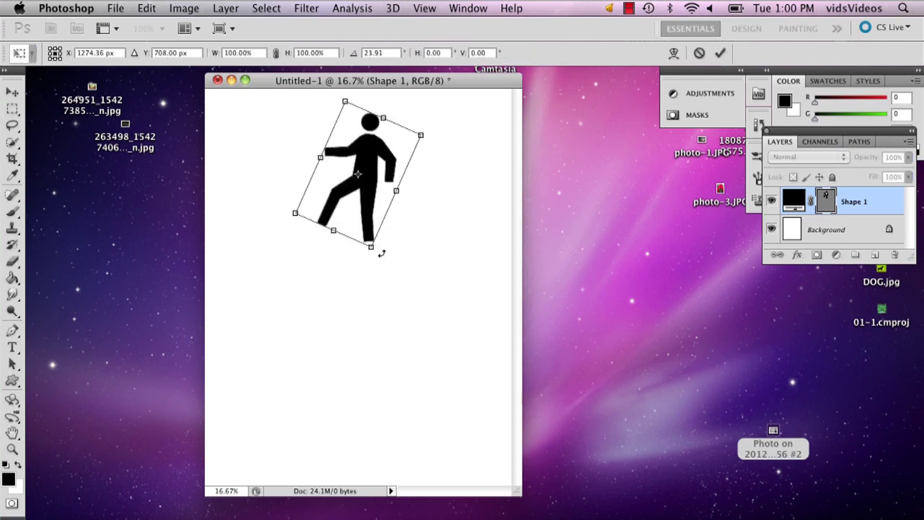
{"action": "left_click", "coordinate": [720, 53]}
{"action": "left_click", "coordinate": [830, 232]}
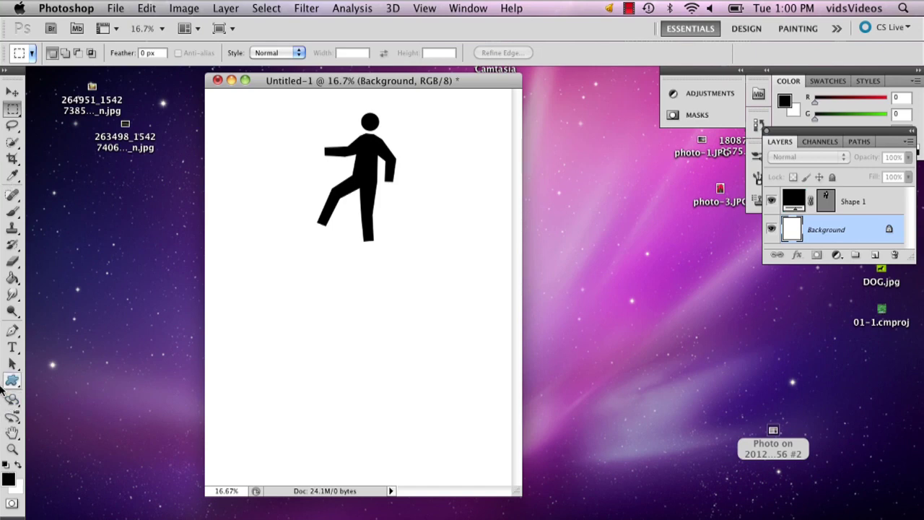
Switch the Custom Shape tool to the starburst shape.
{"action": "left_click", "coordinate": [13, 381]}
{"action": "left_click", "coordinate": [295, 54]}
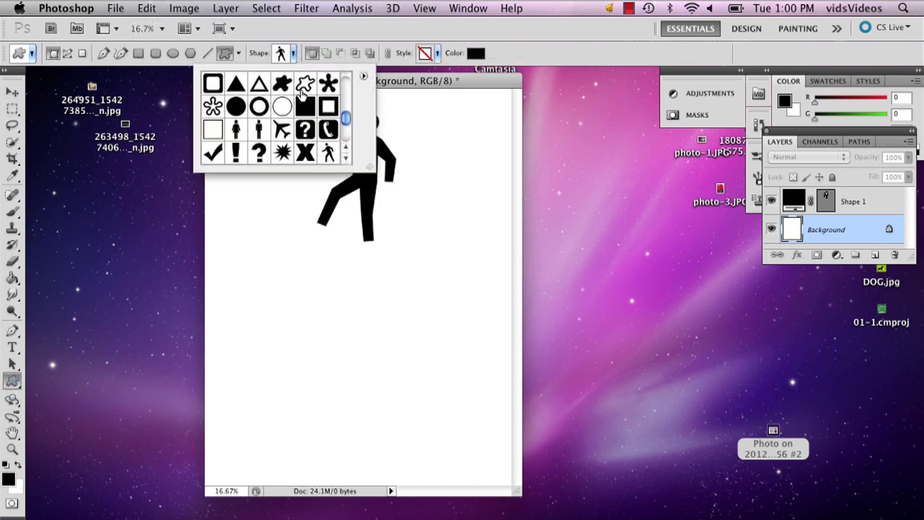
{"action": "left_click", "coordinate": [281, 152]}
Set the foreground colour to a bright, saturated yellow.
{"action": "left_click", "coordinate": [4, 487]}
{"action": "left_click", "coordinate": [4, 485]}
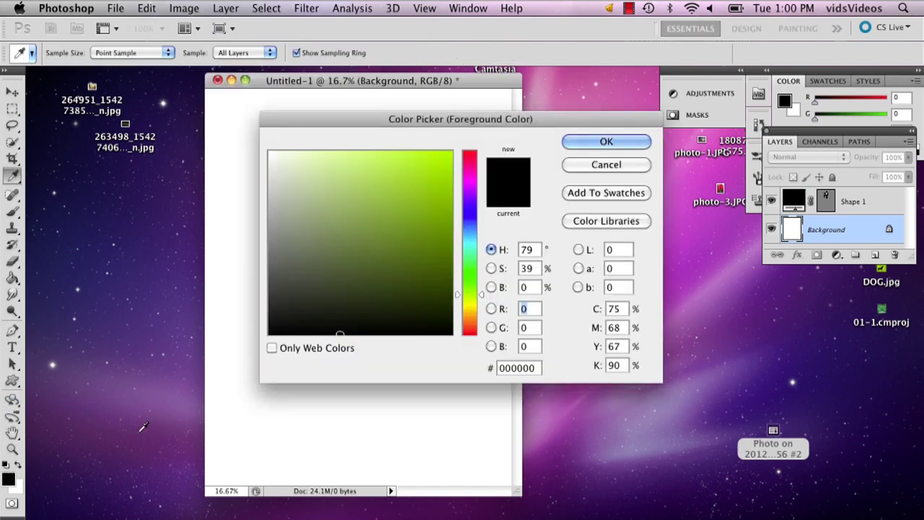
{"action": "left_click_drag", "start_coordinate": [473, 312], "coordinate": [437, 177]}
{"action": "left_click", "coordinate": [432, 167]}
{"action": "mouse_move", "coordinate": [469, 307]}
{"action": "left_mouse_down"}
{"action": "mouse_move", "coordinate": [442, 157]}
{"action": "mouse_move", "coordinate": [455, 149]}
{"action": "mouse_move", "coordinate": [468, 306]}
{"action": "left_mouse_up"}
{"action": "left_click", "coordinate": [613, 140]}
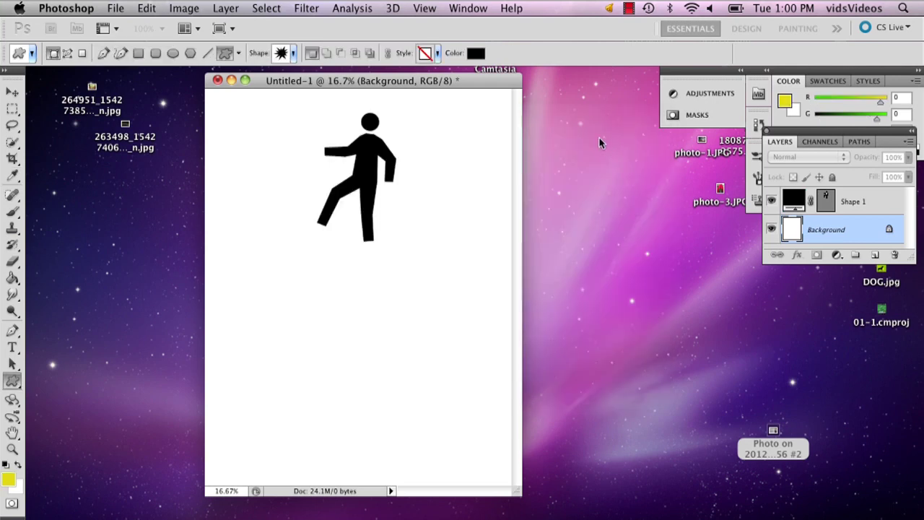
Draw the yellow starburst and move it up and left behind the figure.
{"action": "left_click_drag", "start_coordinate": [299, 118], "coordinate": [449, 262]}
{"action": "left_click", "coordinate": [12, 92]}
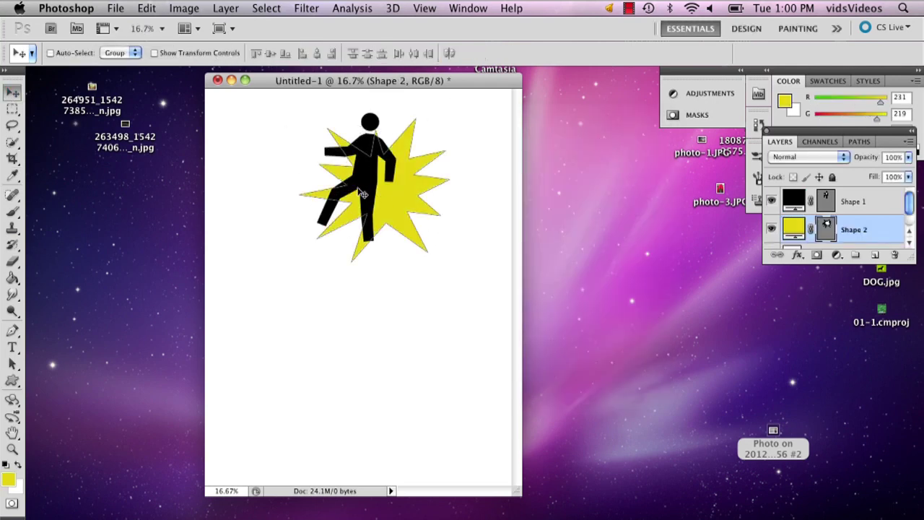
{"action": "left_click_drag", "start_coordinate": [362, 194], "coordinate": [308, 174]}
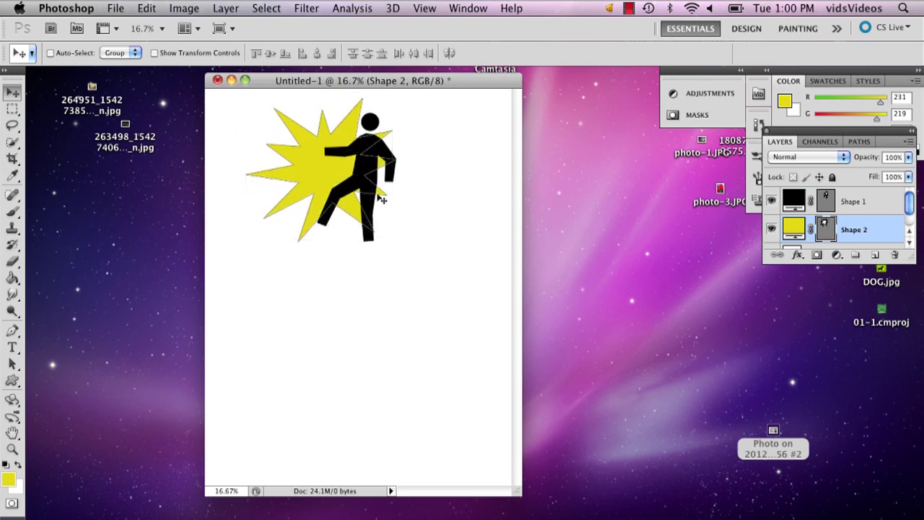
Rotate the Shape 1 figure slightly counter-clockwise and nudge it right and down.
{"action": "left_click", "coordinate": [870, 206]}
{"action": "left_click", "coordinate": [11, 109]}
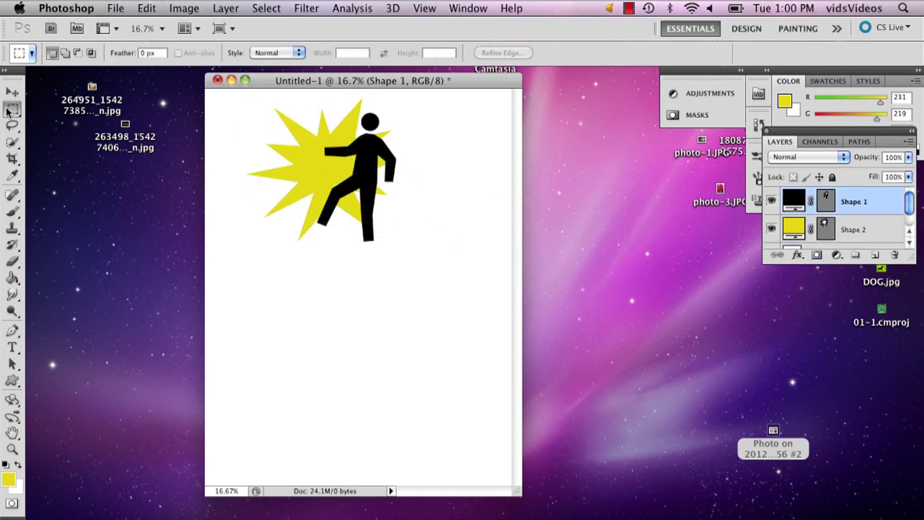
{"action": "right_click", "coordinate": [370, 190]}
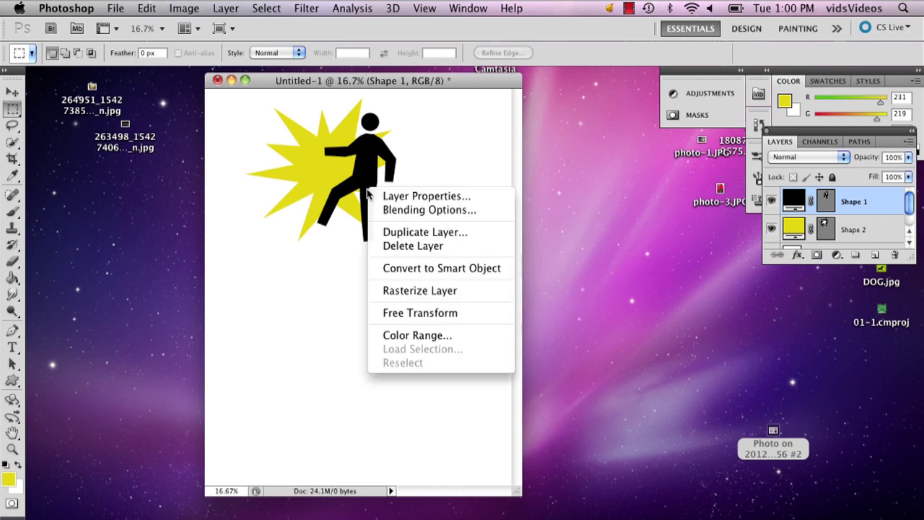
{"action": "left_click", "coordinate": [470, 314]}
{"action": "mouse_move", "coordinate": [406, 242]}
{"action": "left_mouse_down"}
{"action": "mouse_move", "coordinate": [419, 225]}
{"action": "mouse_move", "coordinate": [410, 231]}
{"action": "left_mouse_up"}
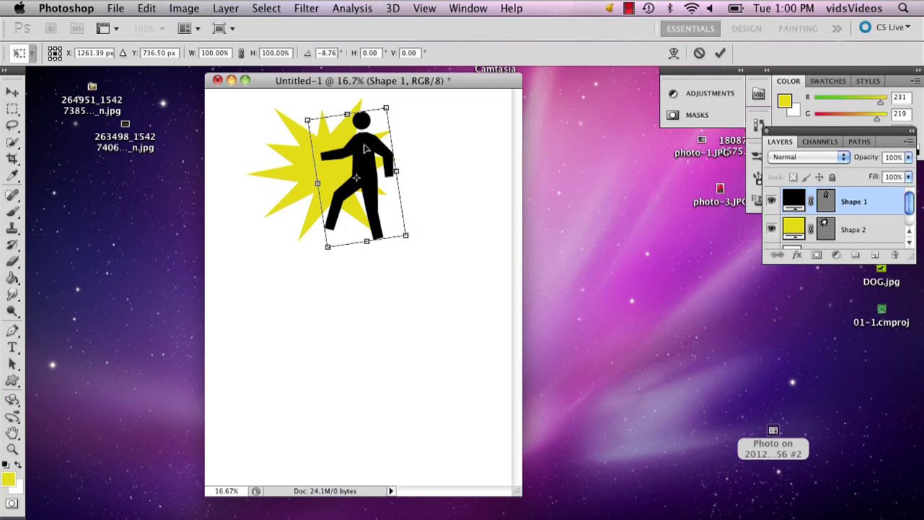
{"action": "left_click_drag", "start_coordinate": [367, 149], "coordinate": [380, 156]}
{"action": "left_click", "coordinate": [720, 54]}
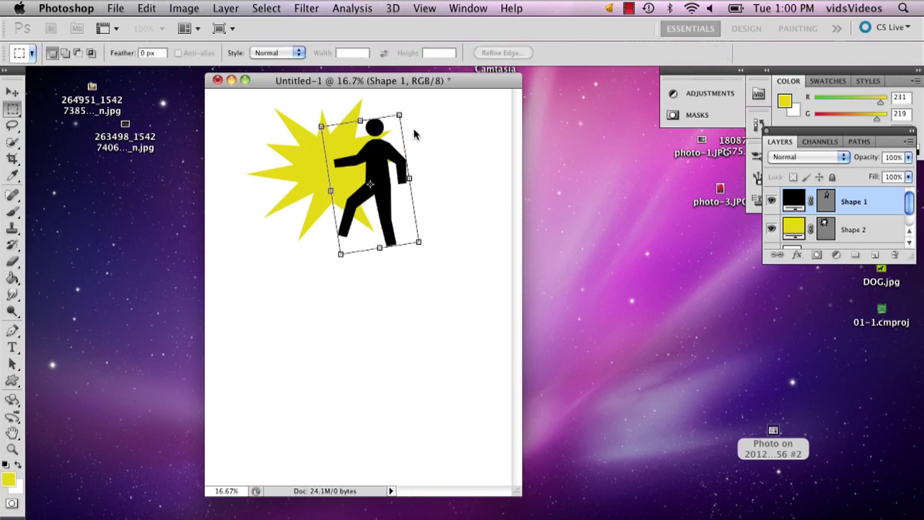
Duplicate the figure to the left, flip the copy horizontally, and shift it slightly left.
{"action": "left_click", "coordinate": [13, 92]}
{"action": "left_click_drag", "start_coordinate": [367, 190], "coordinate": [295, 190]}
{"action": "key", "text": "m"}
{"action": "right_click", "coordinate": [298, 159]}
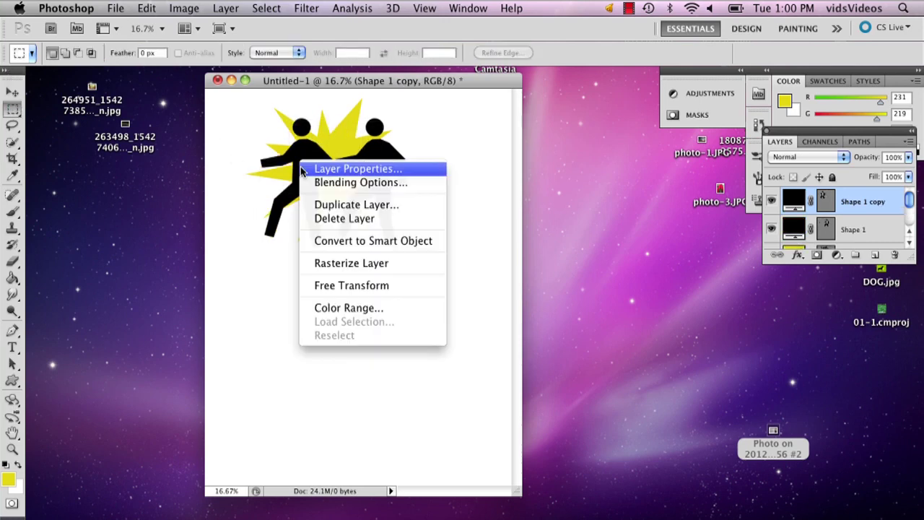
{"action": "left_click", "coordinate": [390, 277]}
{"action": "right_click", "coordinate": [322, 178]}
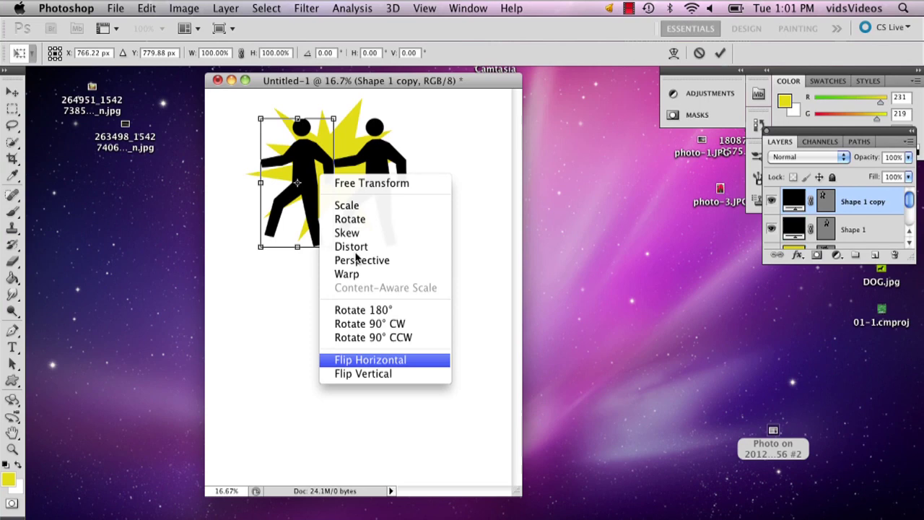
{"action": "left_click", "coordinate": [400, 361]}
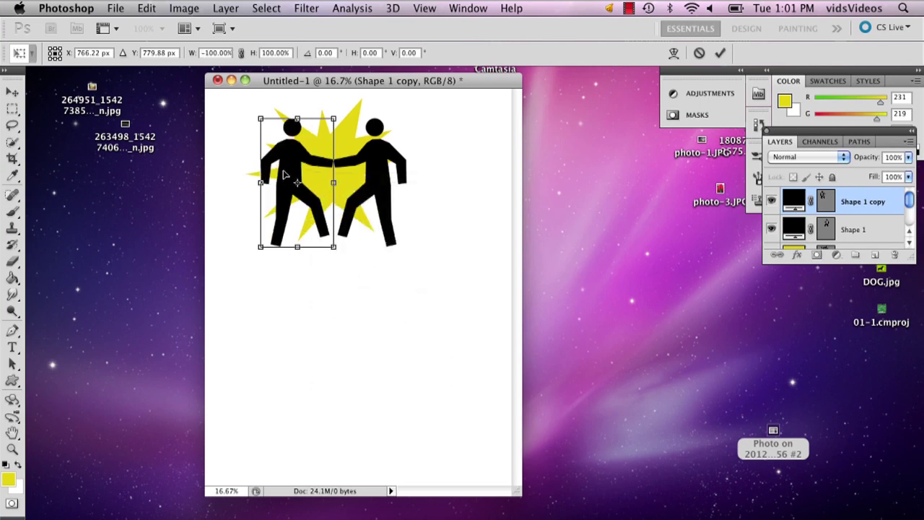
{"action": "left_click_drag", "start_coordinate": [284, 174], "coordinate": [272, 177]}
{"action": "left_click", "coordinate": [532, 192]}
{"action": "left_click", "coordinate": [480, 176]}
{"action": "left_click", "coordinate": [720, 53]}
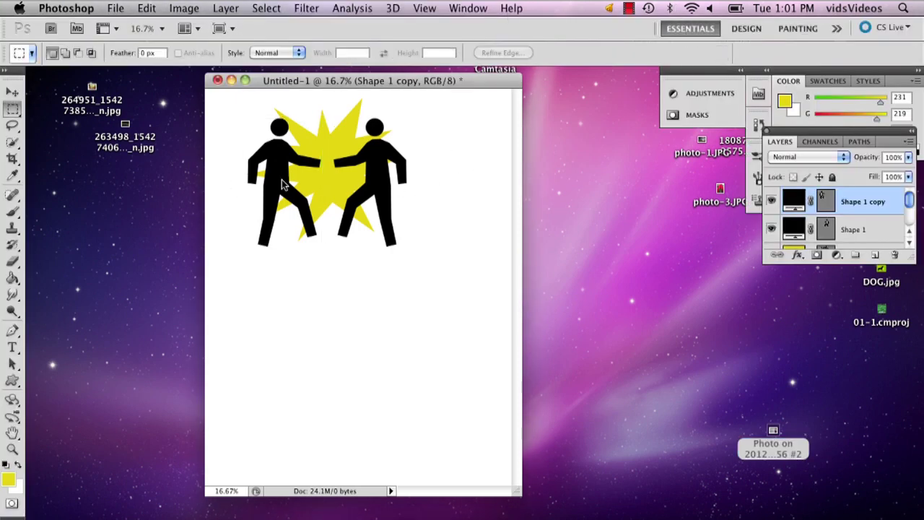
Select the starburst and both figures and shift them right toward the centre.
{"action": "scroll", "coordinate": [852, 217], "scroll_direction": "down", "scroll_amount": 2}
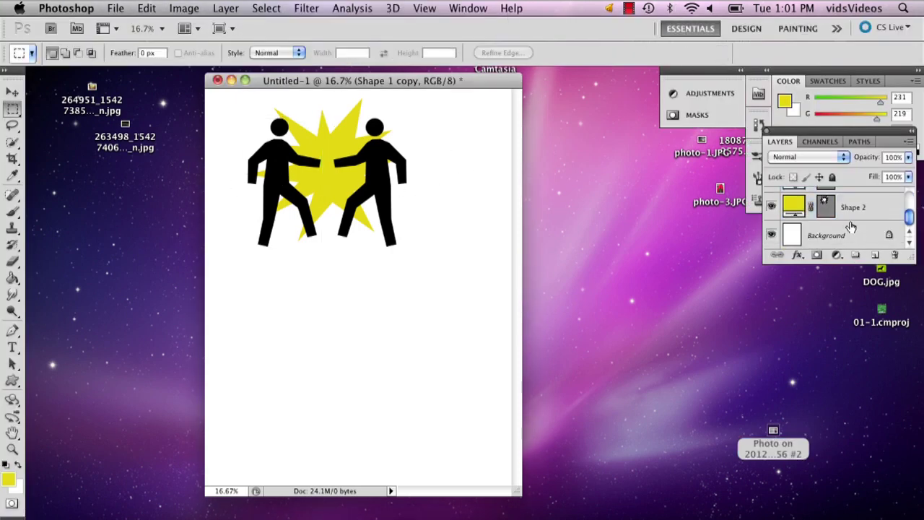
{"action": "left_click", "coordinate": [857, 205], "text": "shift"}
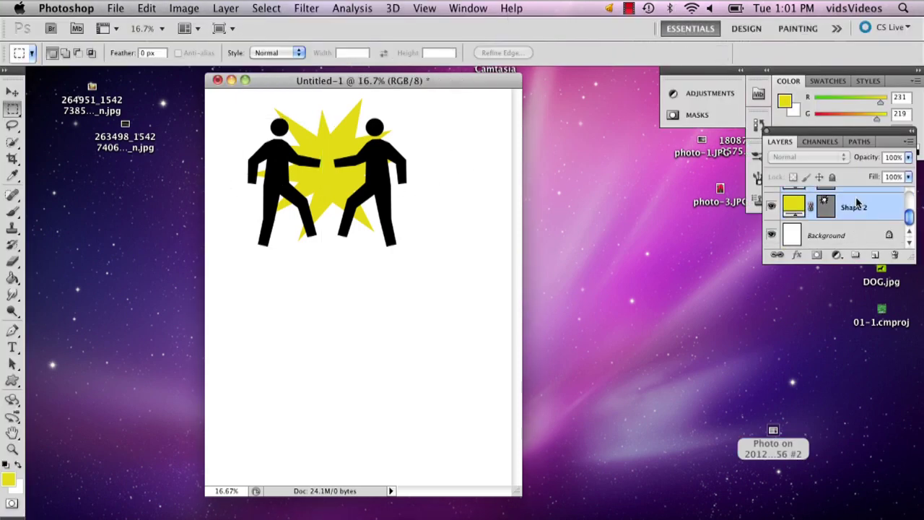
{"action": "left_click", "coordinate": [12, 92]}
{"action": "left_click_drag", "start_coordinate": [311, 161], "coordinate": [338, 161]}
Add a text box below the figures reading 'Party TONIGHT!'.
{"action": "key", "text": "t"}
{"action": "mouse_move", "coordinate": [252, 255]}
{"action": "left_mouse_down"}
{"action": "mouse_move", "coordinate": [339, 292]}
{"action": "mouse_move", "coordinate": [471, 312]}
{"action": "left_mouse_up"}
{"action": "type", "text": "Party"}
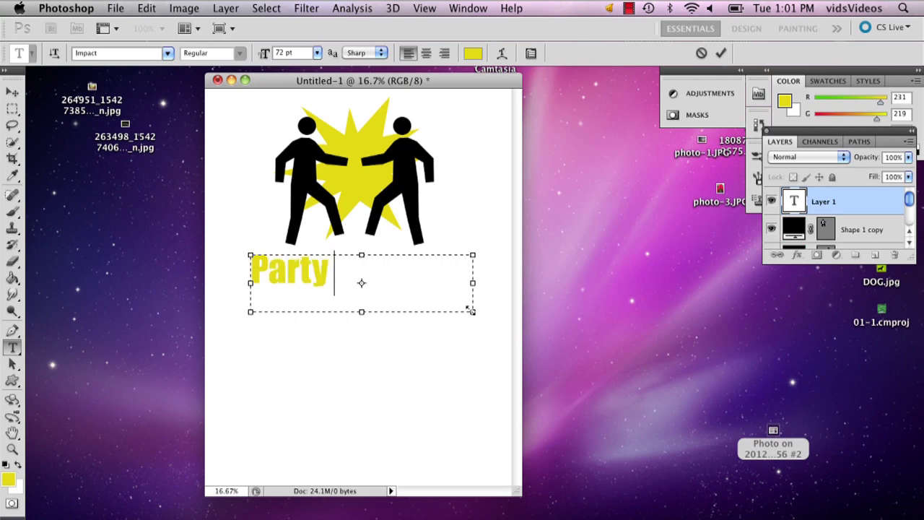
{"action": "type", "text": " TONIGHT!"}
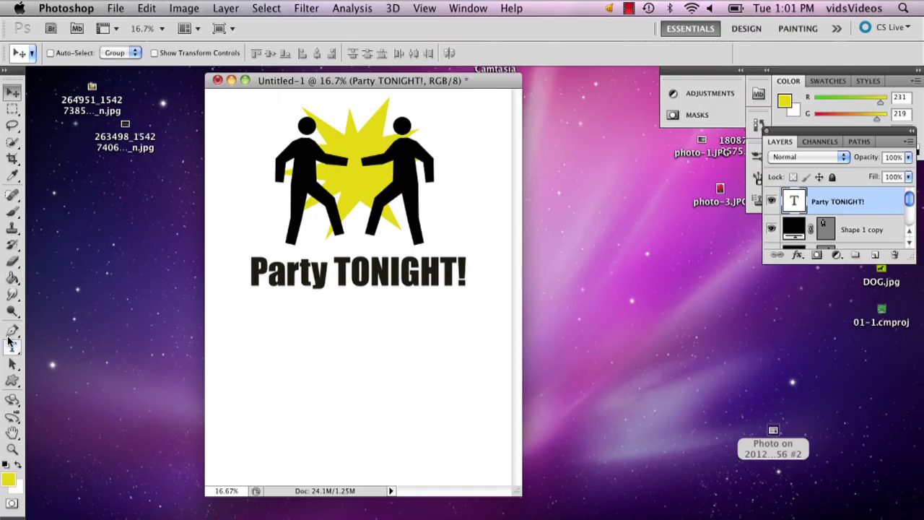
Draw a text box under the title, type 'Where:' and set it to 36 pt.
{"action": "left_click", "coordinate": [12, 346]}
{"action": "left_click_drag", "start_coordinate": [298, 333], "coordinate": [465, 347]}
{"action": "type", "text": "Where"}
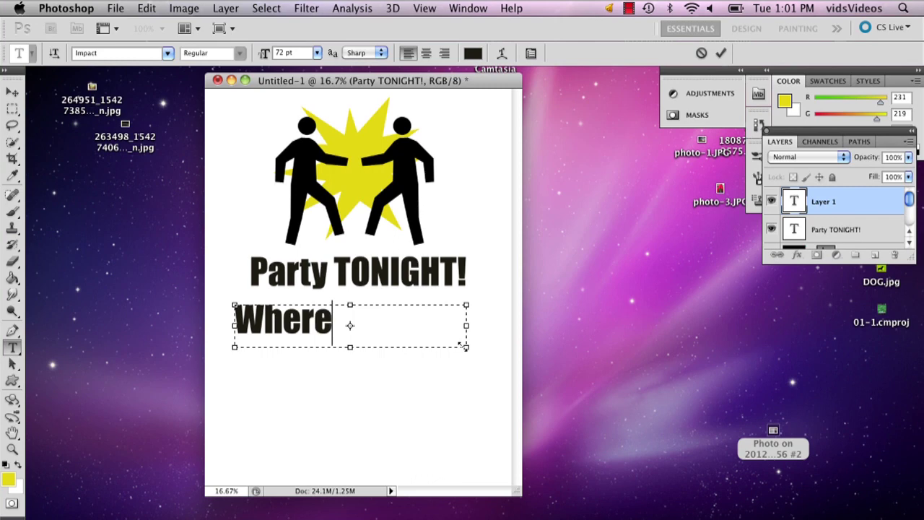
{"action": "type", "text": ":"}
{"action": "left_click_drag", "start_coordinate": [371, 322], "coordinate": [208, 270]}
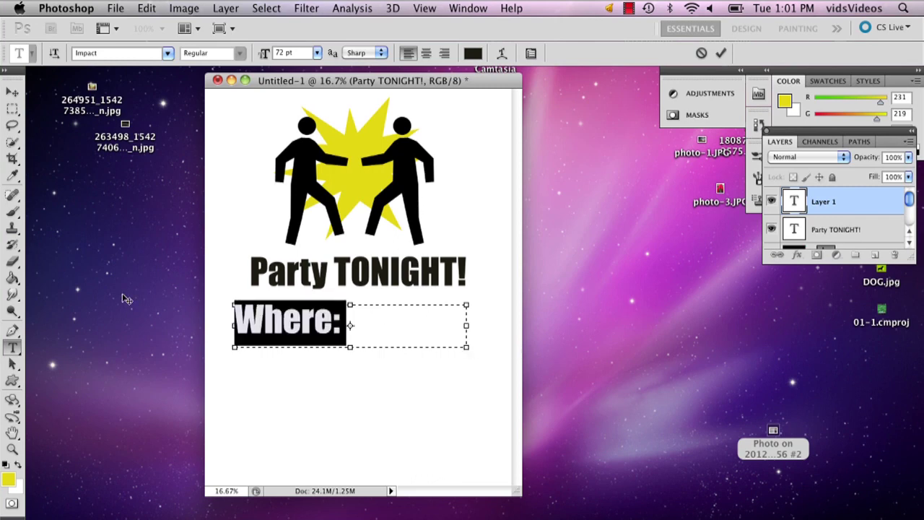
{"action": "left_click", "coordinate": [317, 52]}
{"action": "left_click", "coordinate": [297, 172]}
Add 'Hollywood, California', enlarge the box, and start a 'When: August' line.
{"action": "left_click", "coordinate": [324, 326]}
{"action": "type", "text": "Hollywood, Ca"}
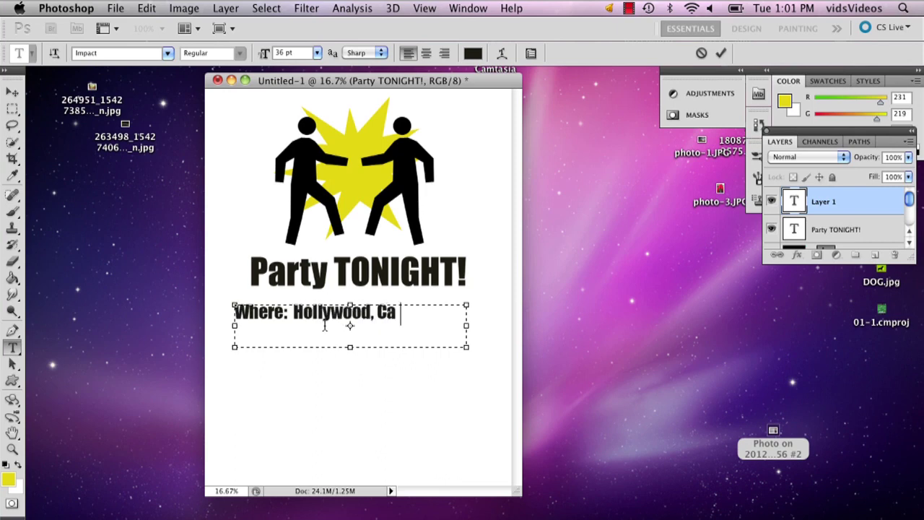
{"action": "type", "text": "lifornia"}
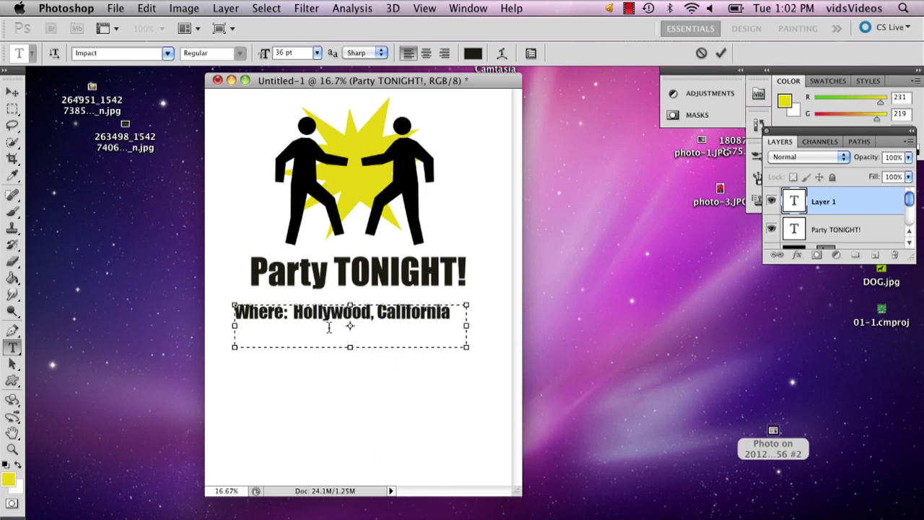
{"action": "left_click_drag", "start_coordinate": [350, 348], "coordinate": [352, 471]}
{"action": "key", "text": "Return"}
{"action": "type", "text": "When"}
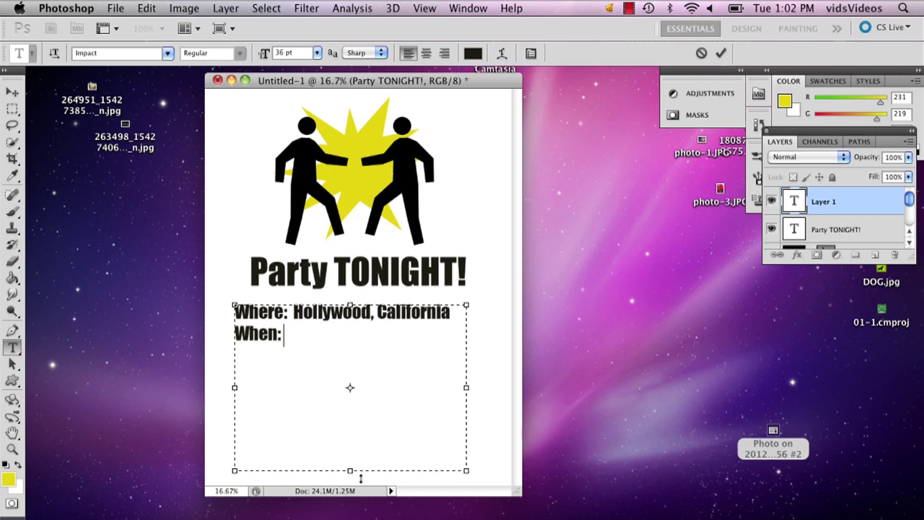
{"action": "type", "text": ": August 1, 2012"}
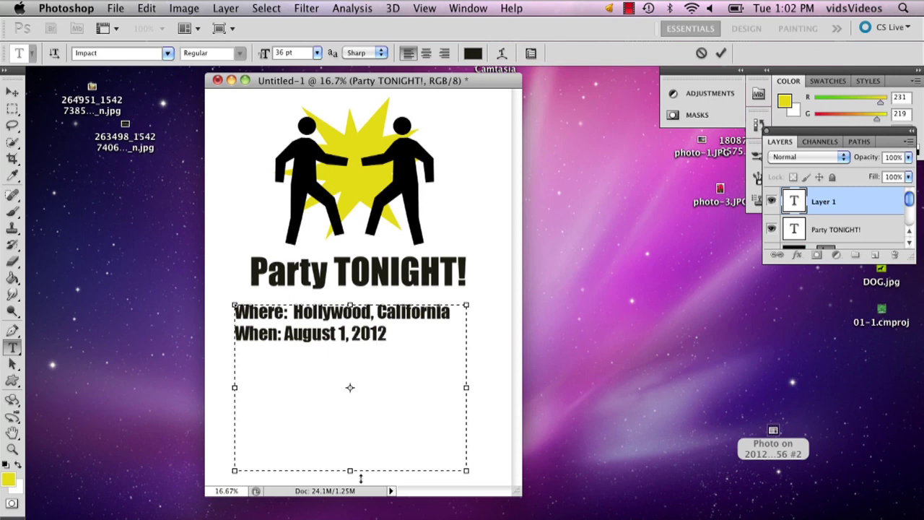
Type the third details line: 'What: Dance Party, Bring Food and Drinks'.
{"action": "type", "text": "What:"}
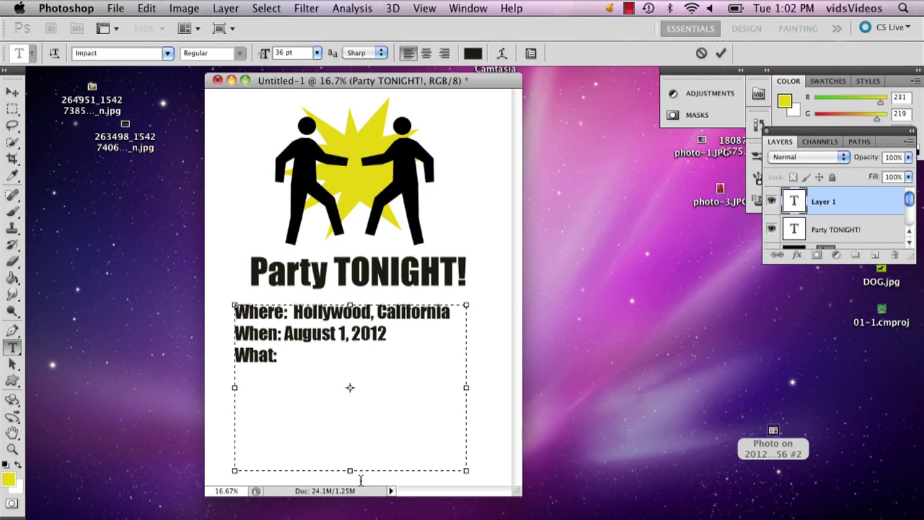
{"action": "type", "text": "Dance"}
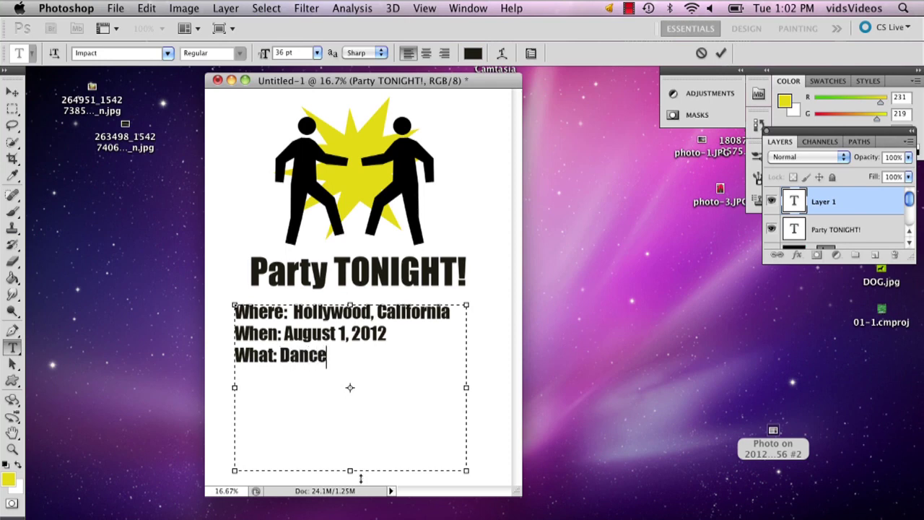
{"action": "type", "text": " Par"}
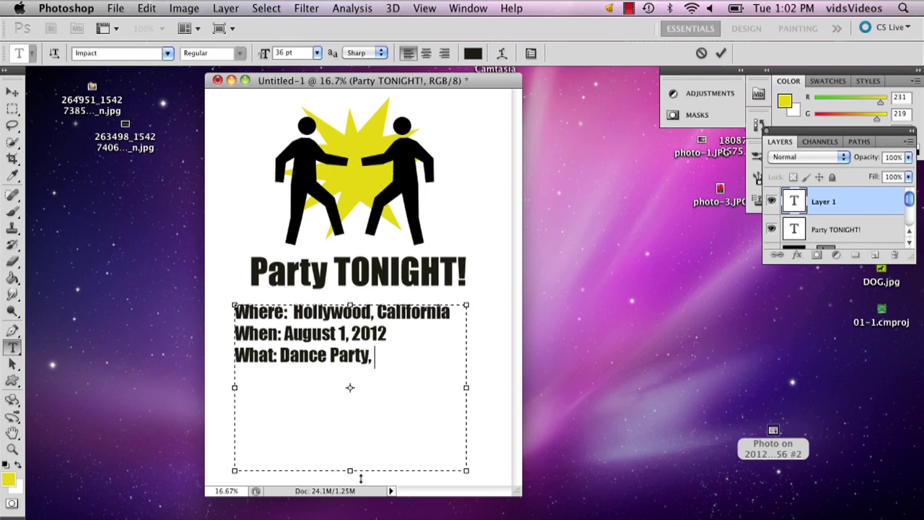
{"action": "type", "text": "Bring Foo"}
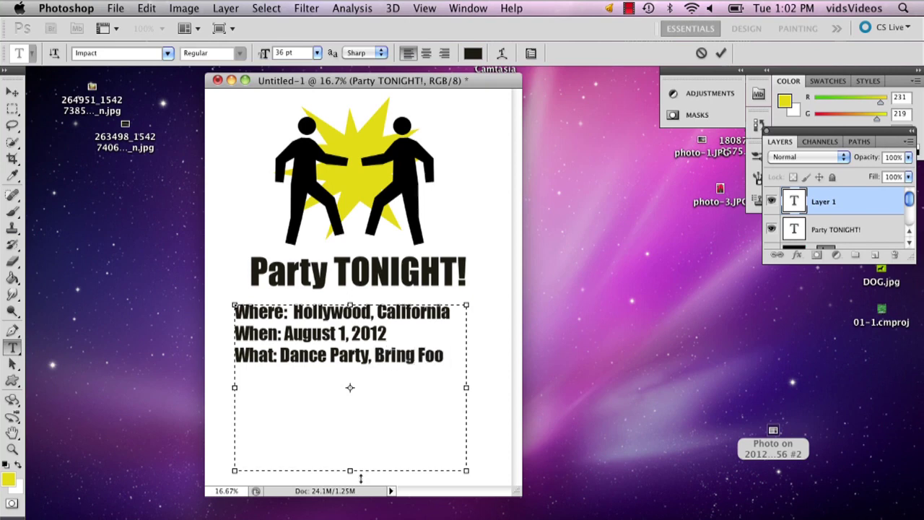